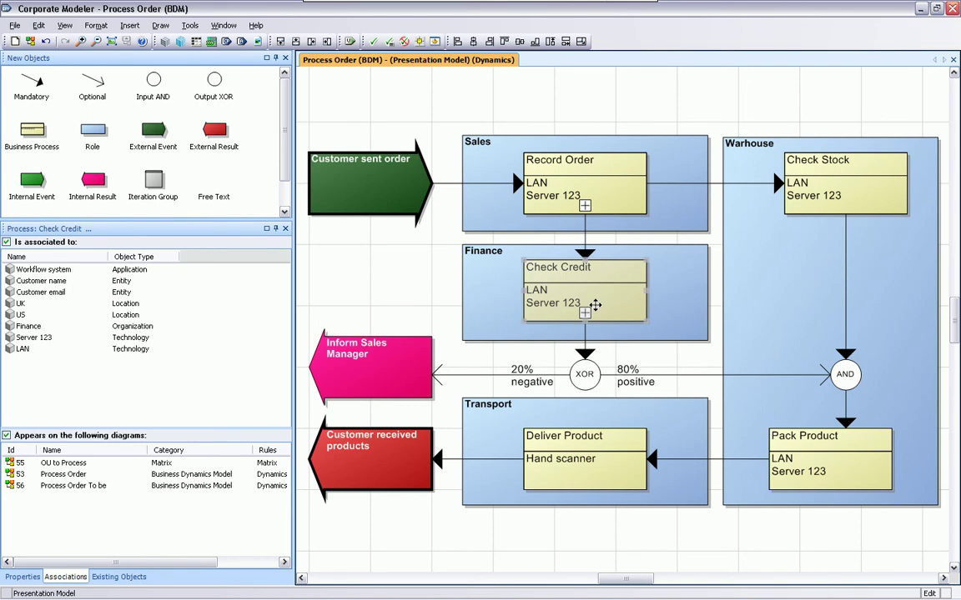
- Expand the Check Credit activity to open its Check Credit (BDM) sub-process diagram
left_click(585, 315)
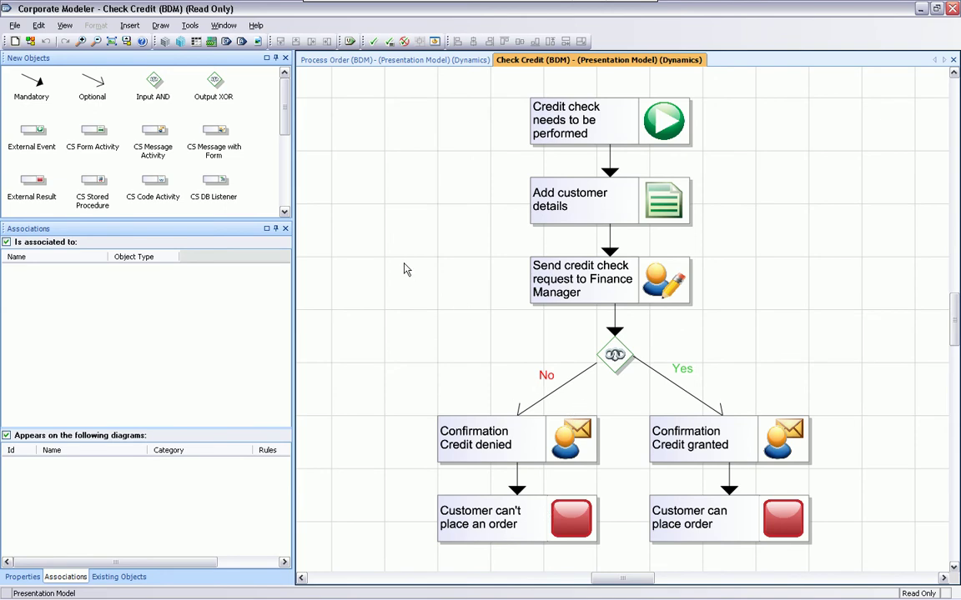
- Show the associations of Add customer details and of Send credit check request to Finance Manager
left_click(587, 192)
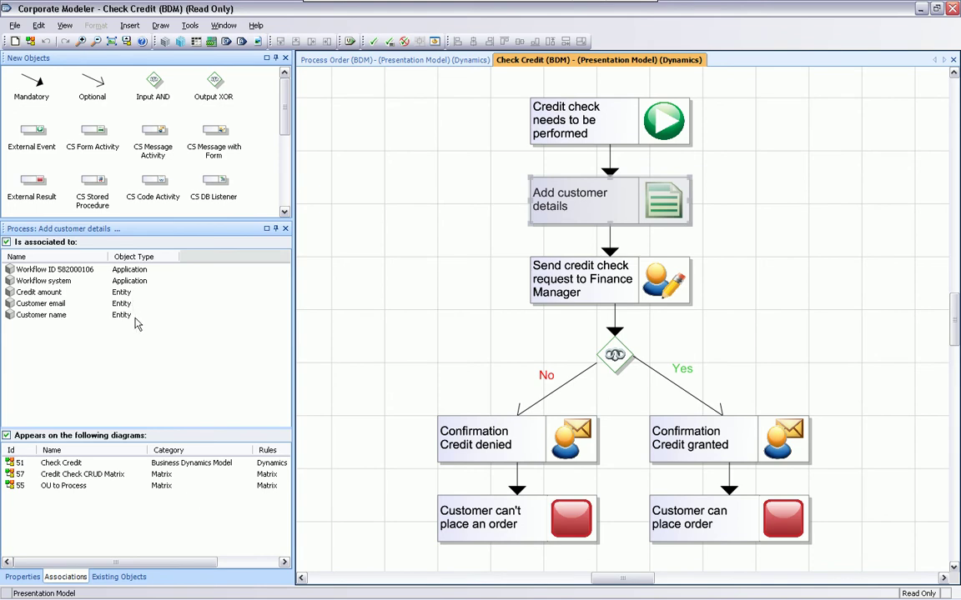
left_click(564, 281)
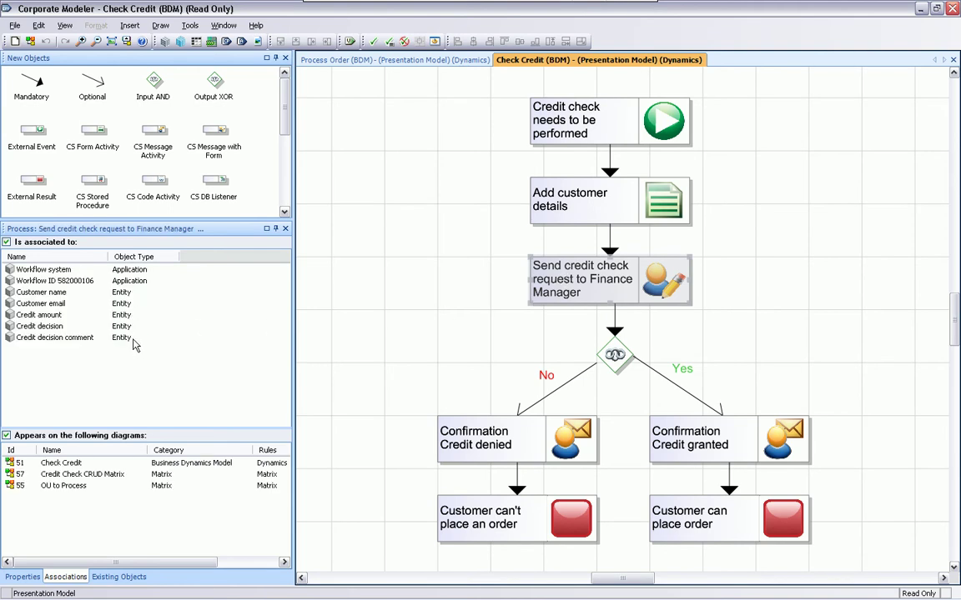
left_click(99, 474)
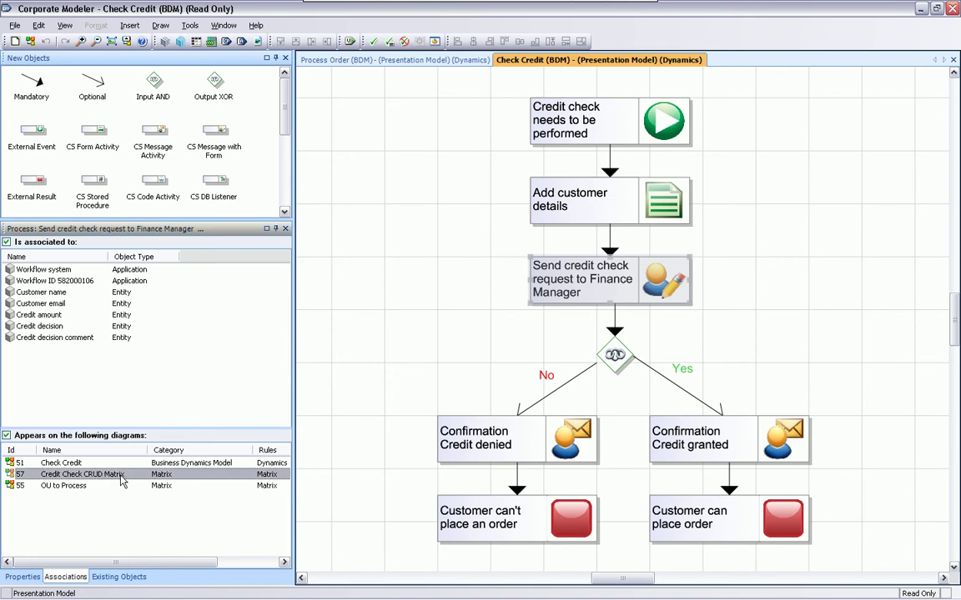
- Mark Confirmation Credit denied as R on Credit decision comment in the Credit Check CRUD Matrix, then close it
double_click(120, 474)
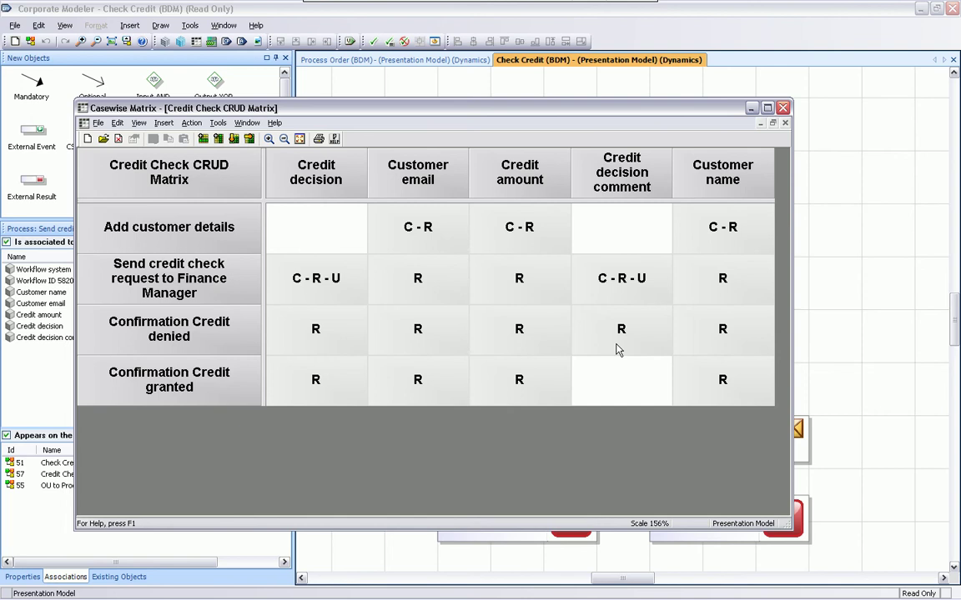
left_click(621, 327)
left_click(783, 109)
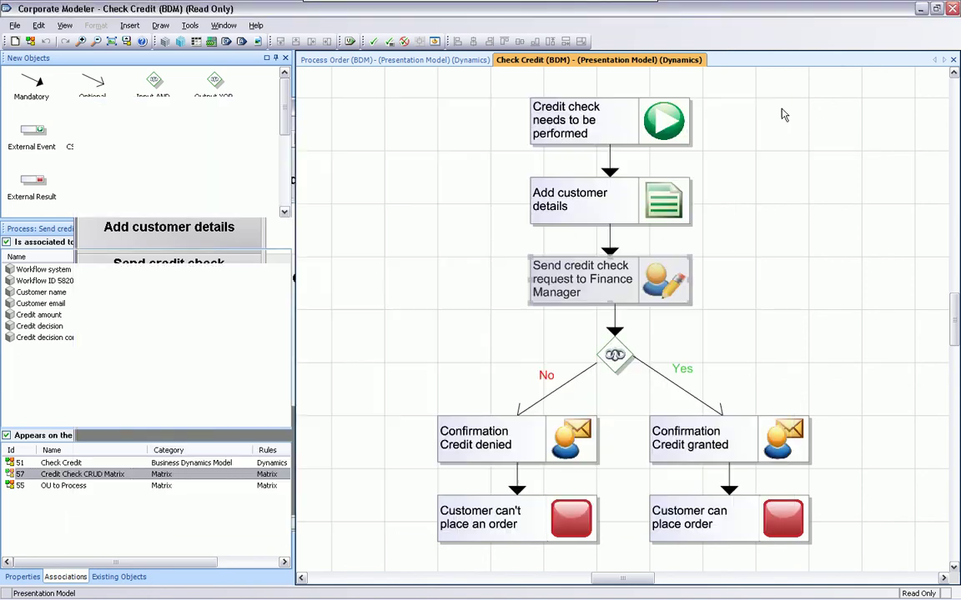
- Run Transformation on the Check Credit diagram to write the executable workflow files for the web editor
right_click(375, 292)
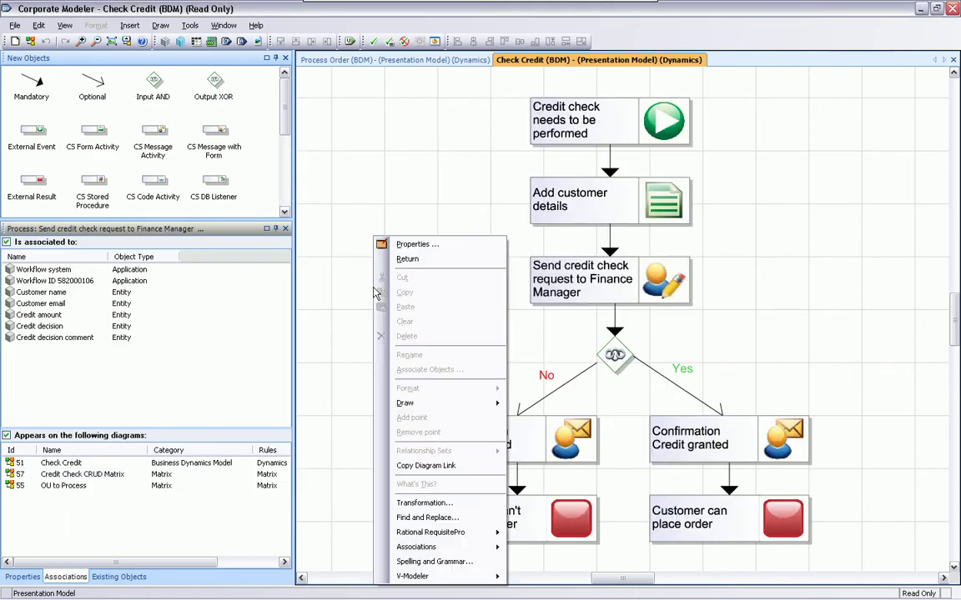
left_click(429, 505)
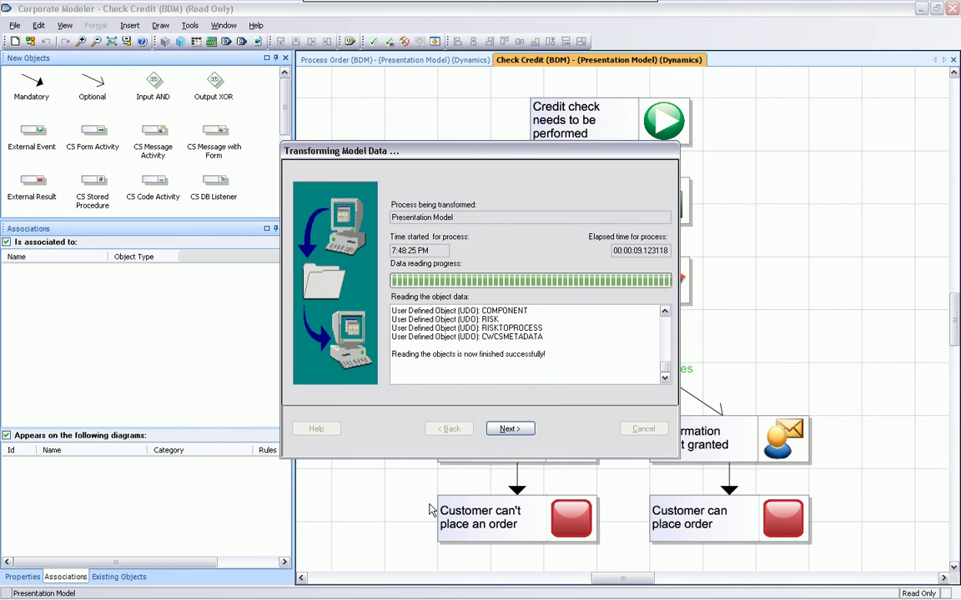
left_click(510, 427)
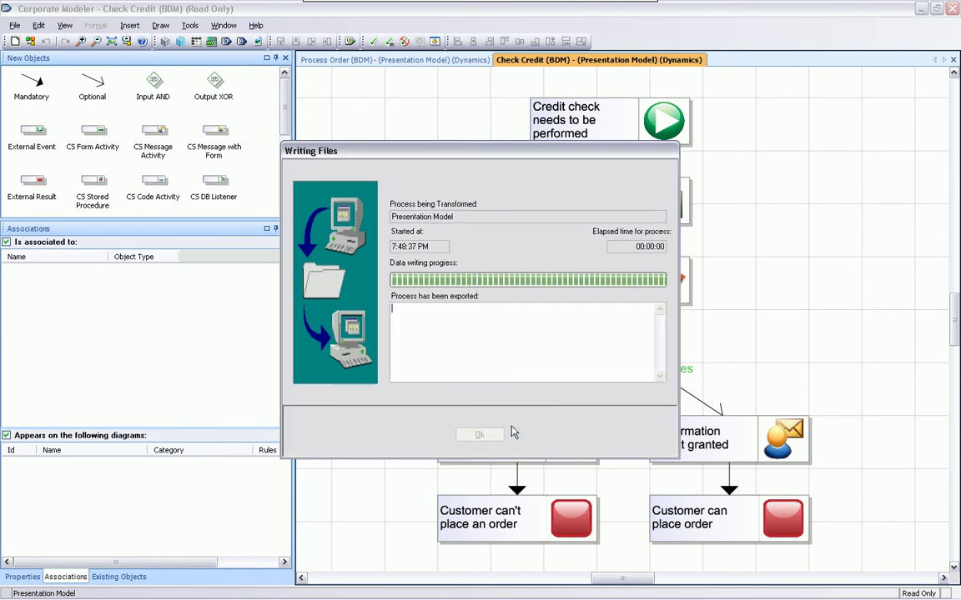
left_click(487, 436)
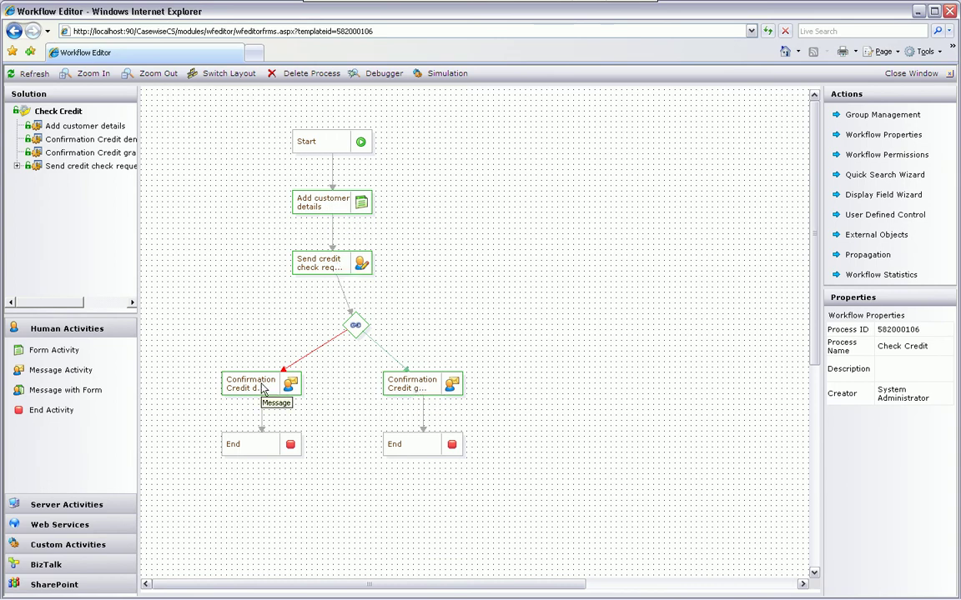
- Open the Check Credit workflow simulation showing history and current statistics for 1000 processes
left_click(445, 77)
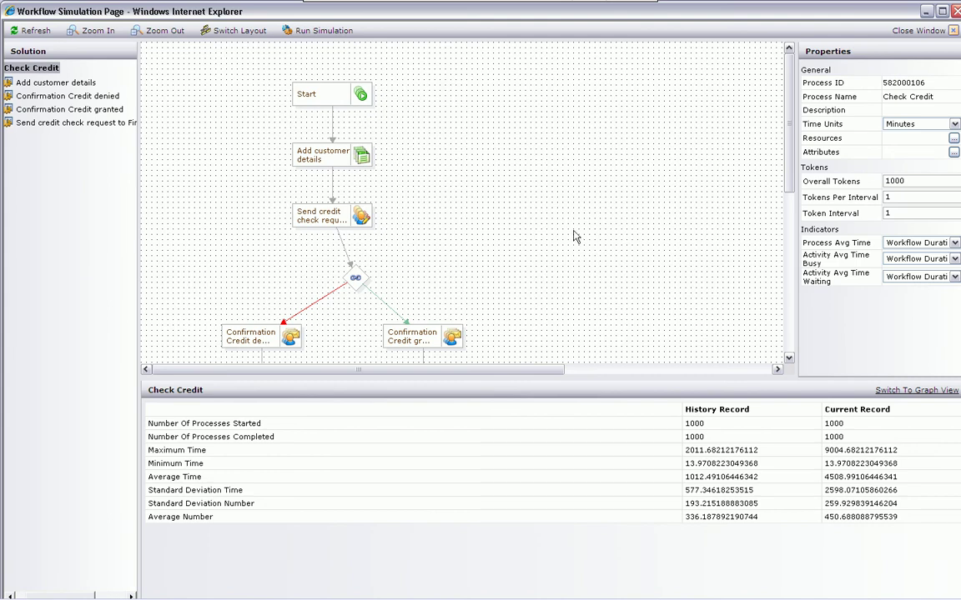
- Show the Add customer details simulation statistics as gauges in enlarged panels
left_click(317, 156)
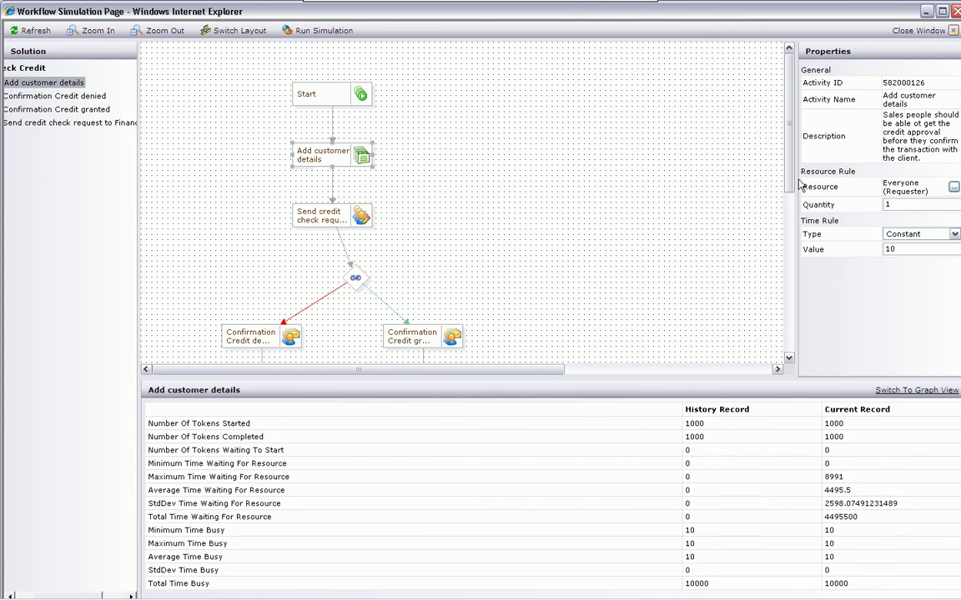
left_click_drag(780, 185, 713, 187)
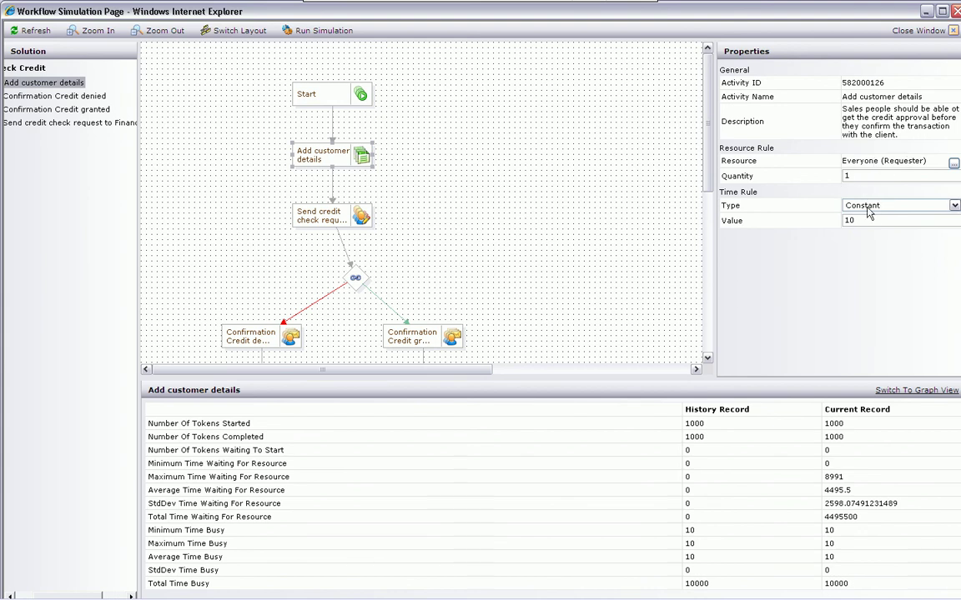
left_click(885, 390)
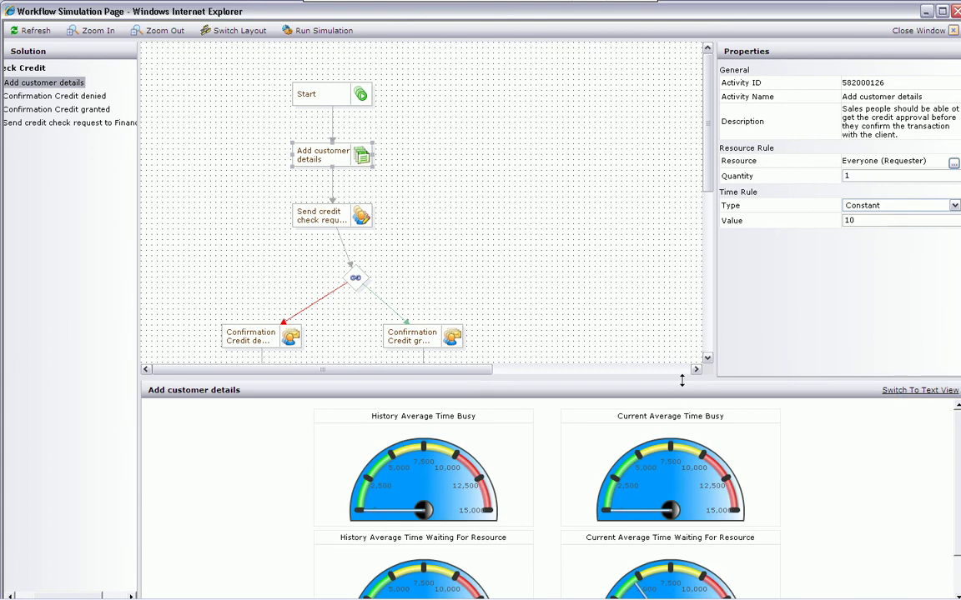
left_click_drag(683, 379, 686, 306)
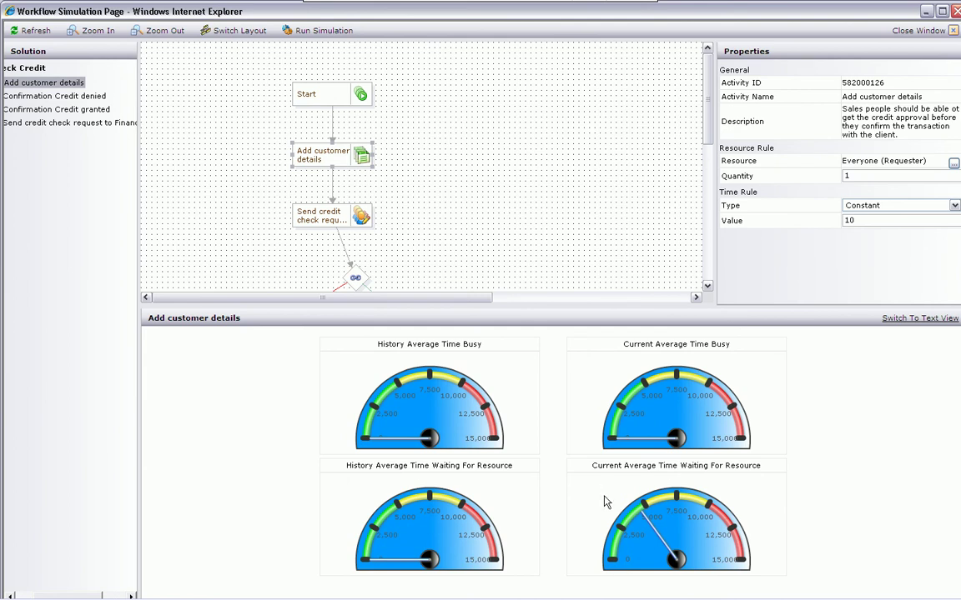
left_click(317, 218)
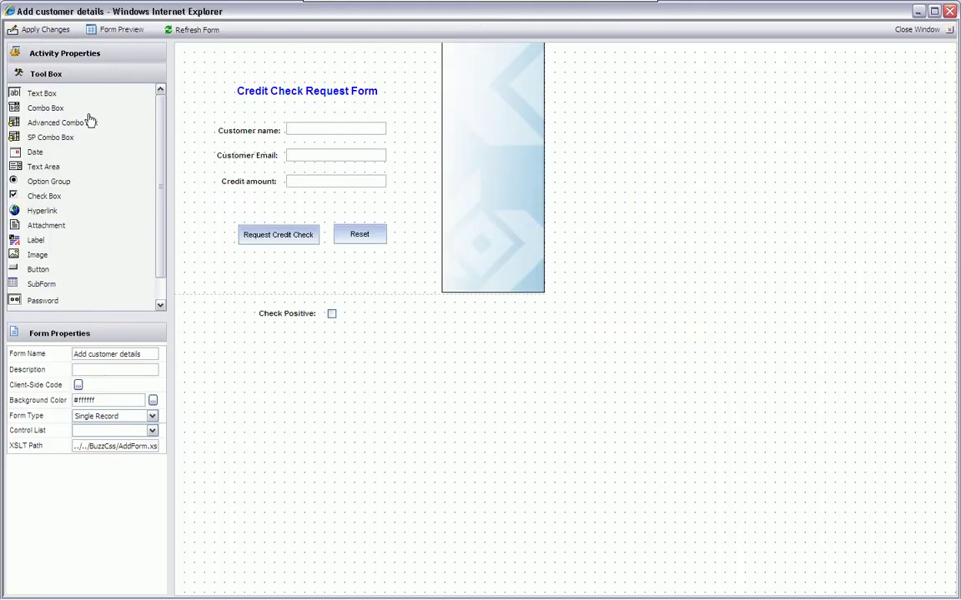
- Add a txt1 text box under Credit amount on the Credit Check Request Form and apply the changes
double_click(48, 97)
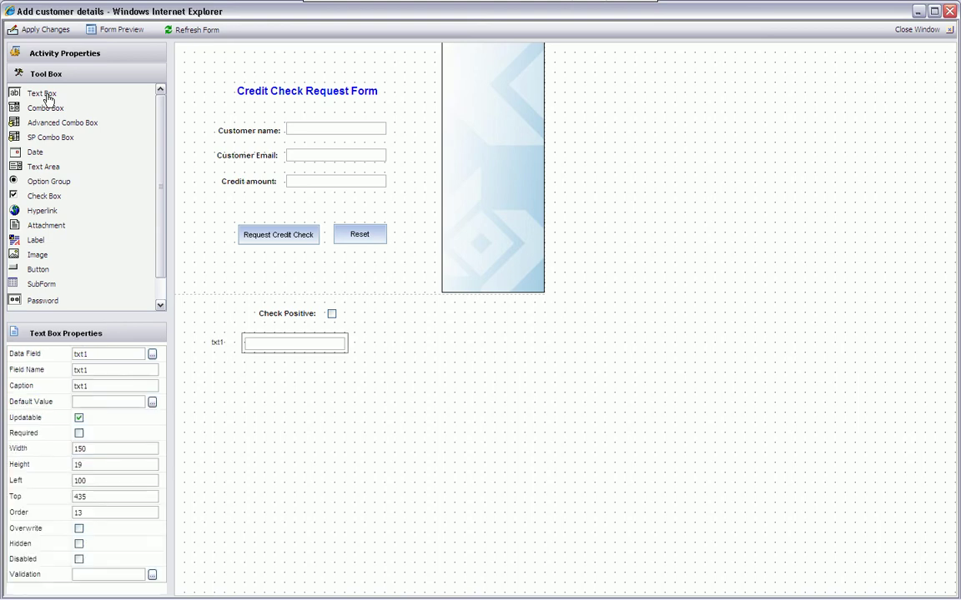
left_click(219, 343, "ctrl")
left_click_drag(258, 337, 296, 202)
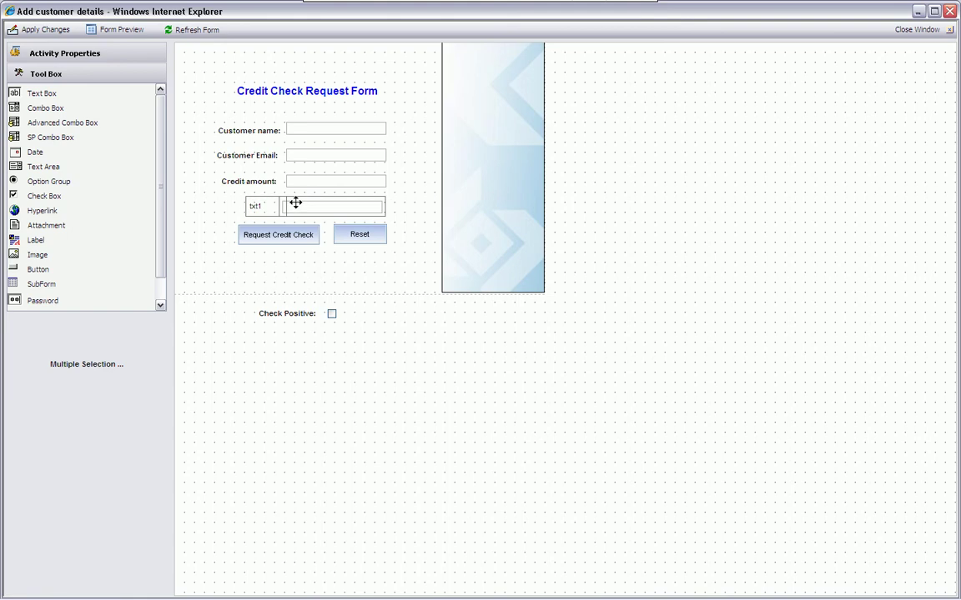
left_click(212, 218)
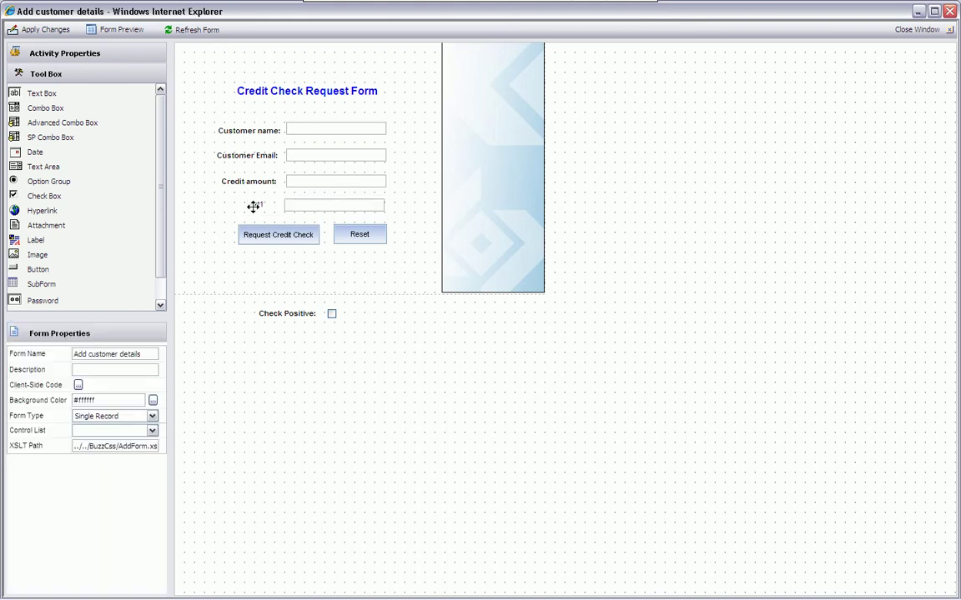
left_click(259, 204)
left_click_drag(260, 205, 247, 205)
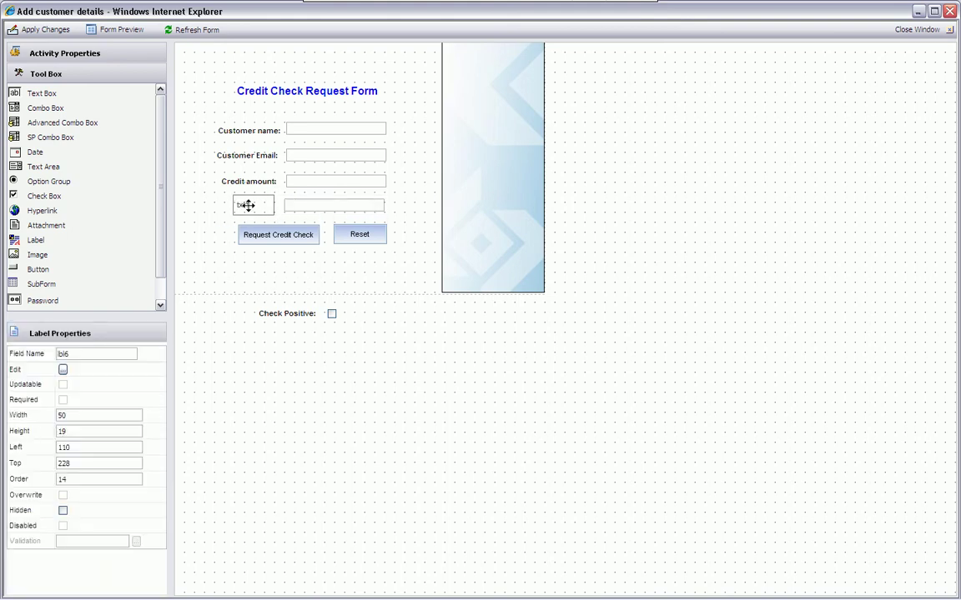
left_click(225, 337)
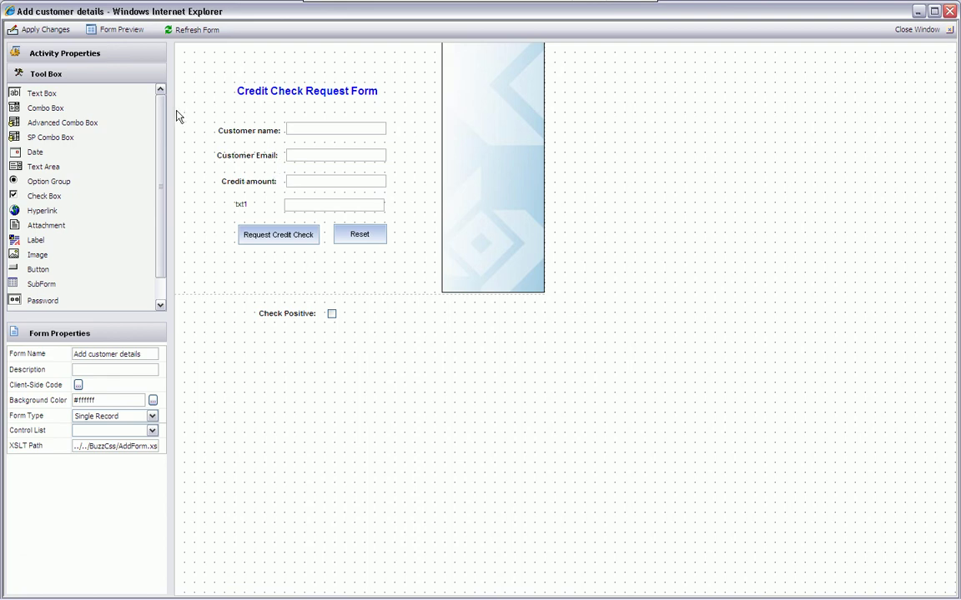
left_click(46, 32)
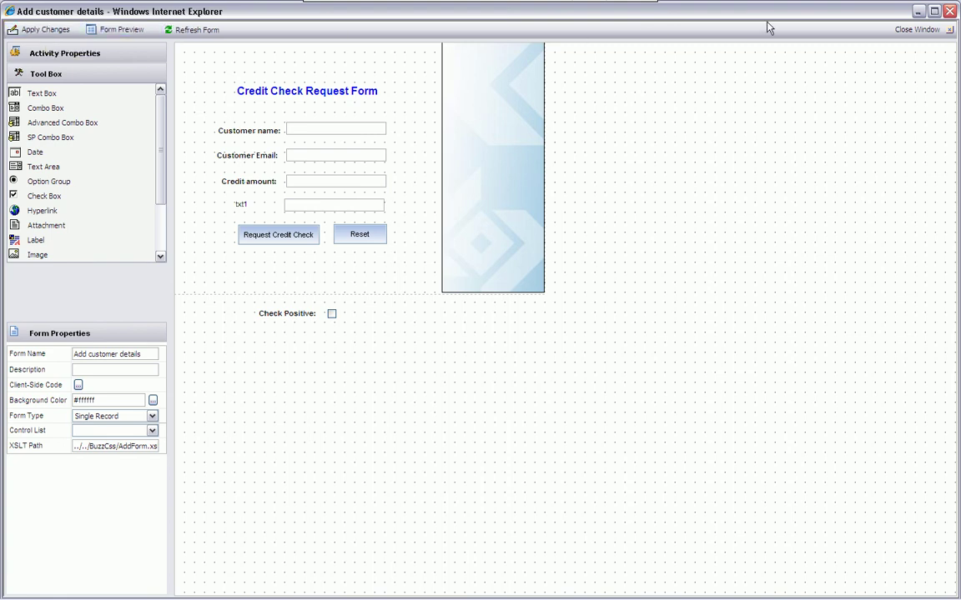
left_click(918, 35)
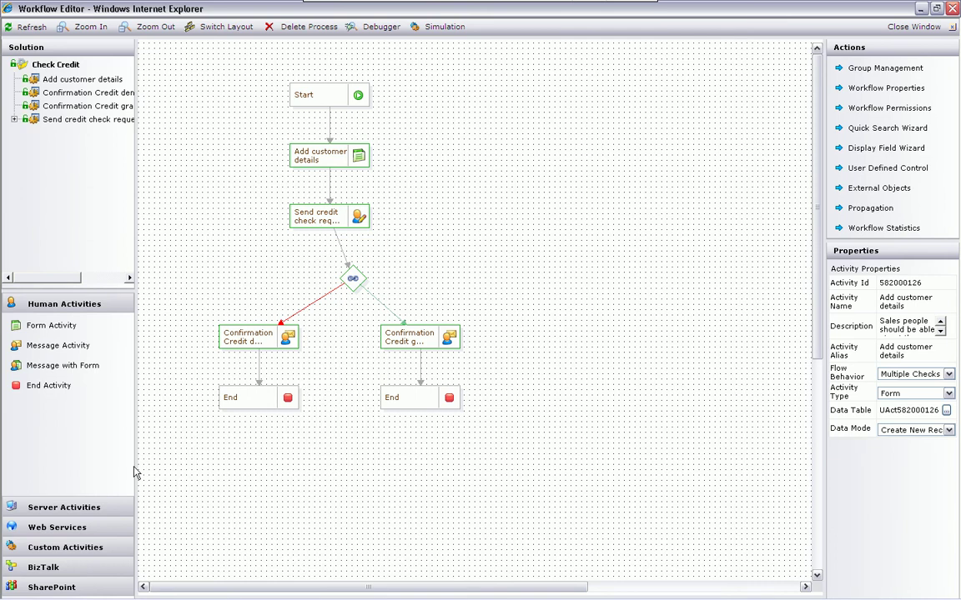
- Expand the Server Activities, Web Services, BizTalk and SharePoint activity groups in the toolbox
left_click(73, 512)
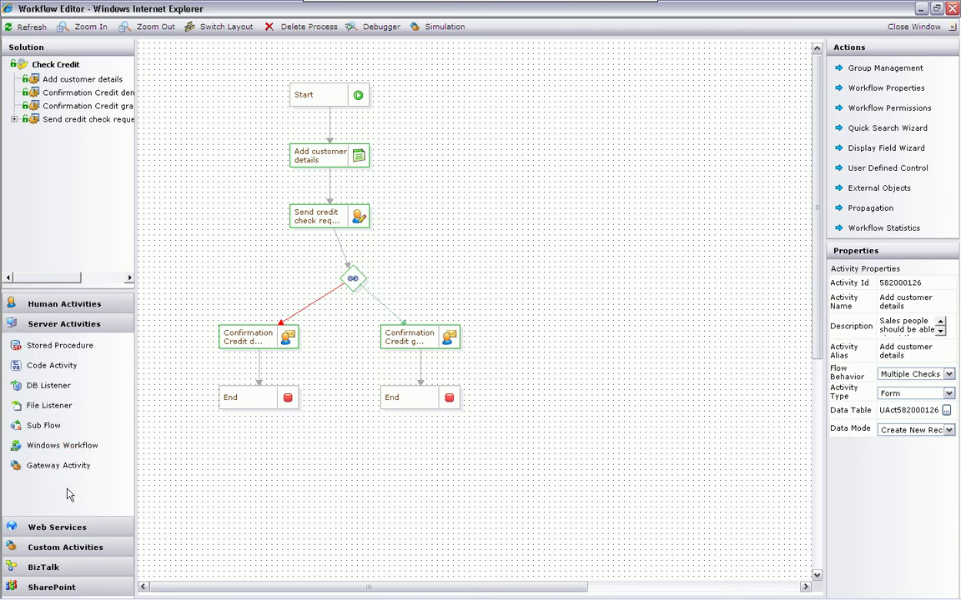
left_click(65, 529)
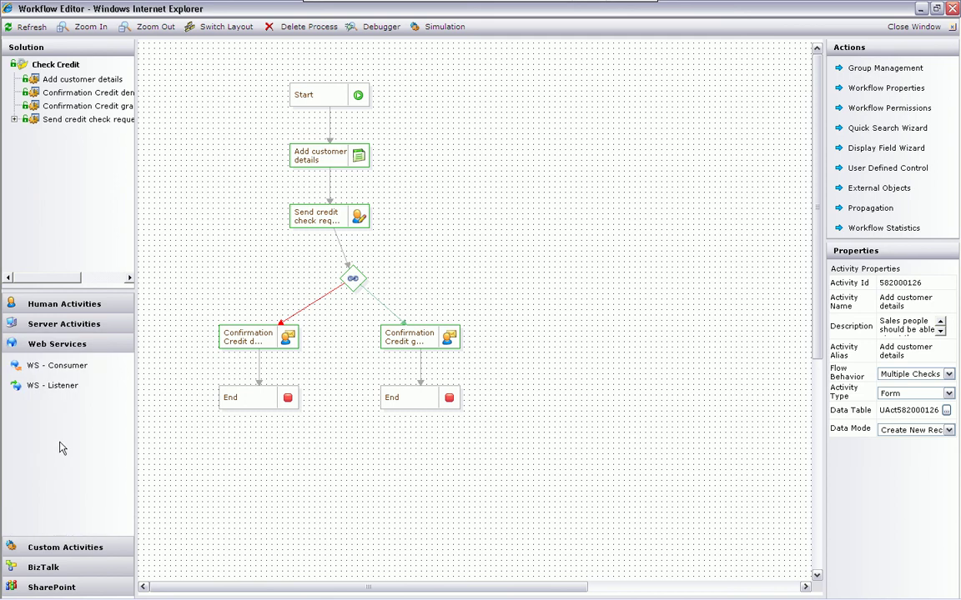
left_click(41, 569)
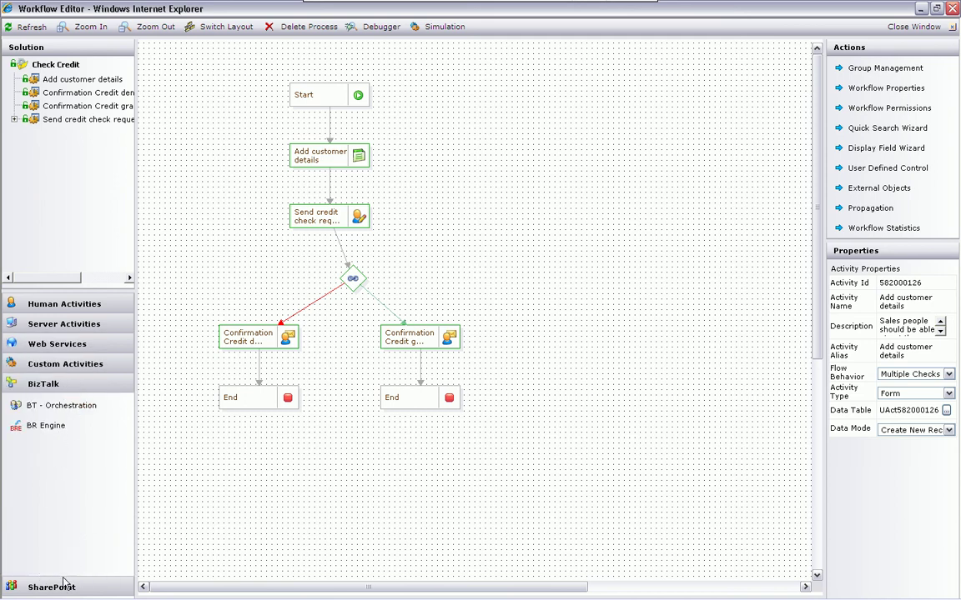
left_click(61, 587)
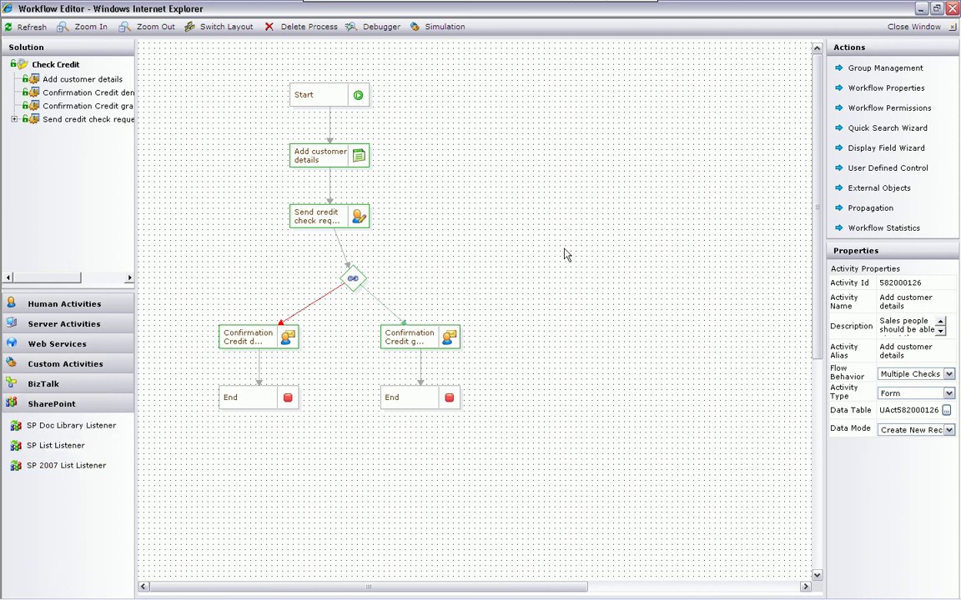
- Close the workflow editor and return to the Home page with the browser at half screen
left_click(907, 27)
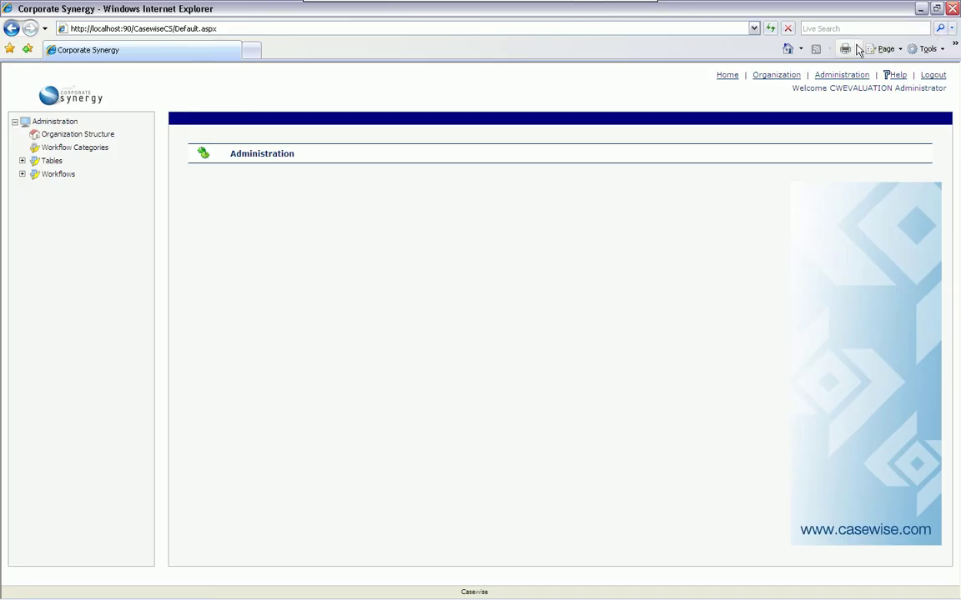
left_click(728, 77)
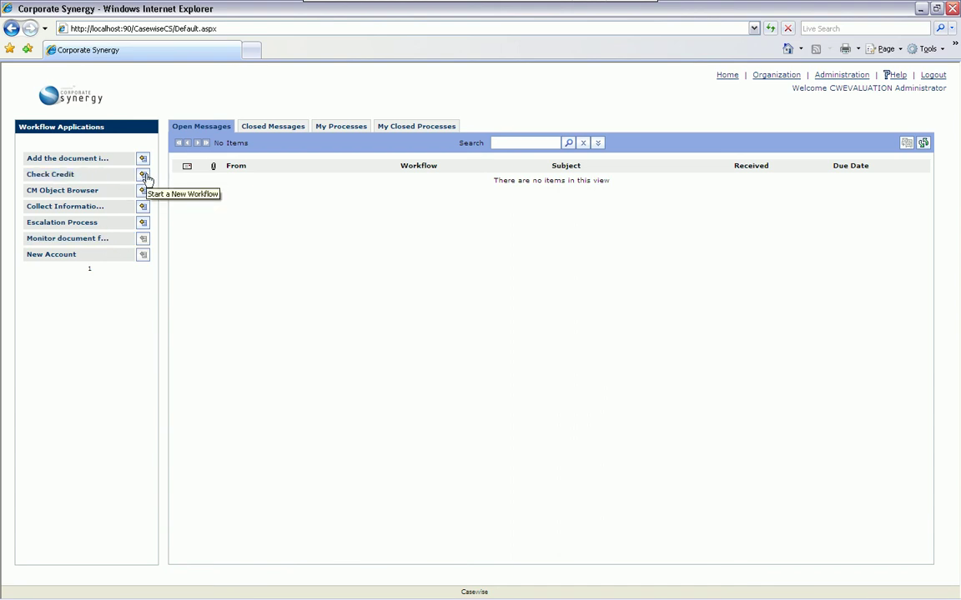
left_click(936, 8)
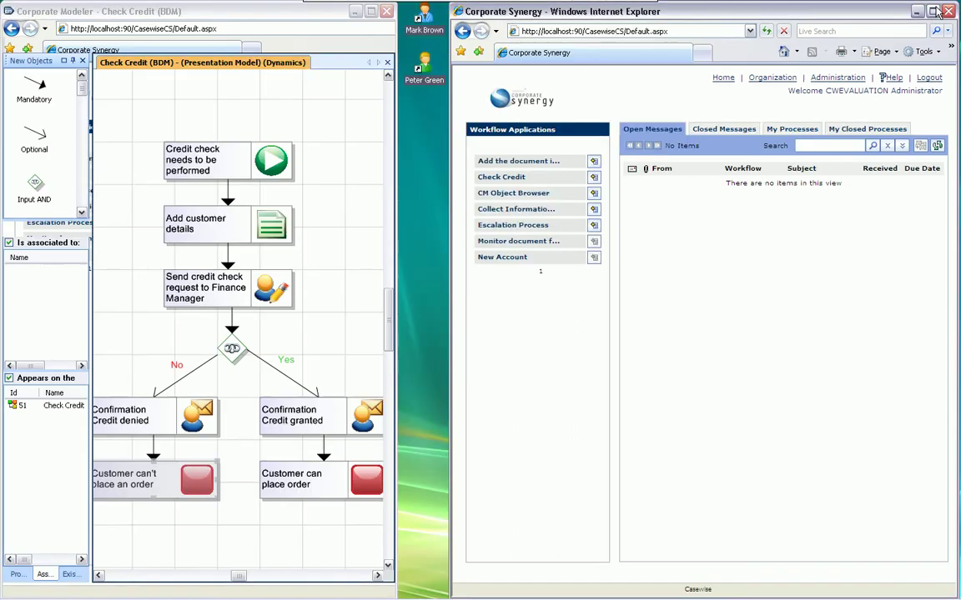
- Start a new Check Credit workflow and request a credit check for 55000 £
left_click(593, 177)
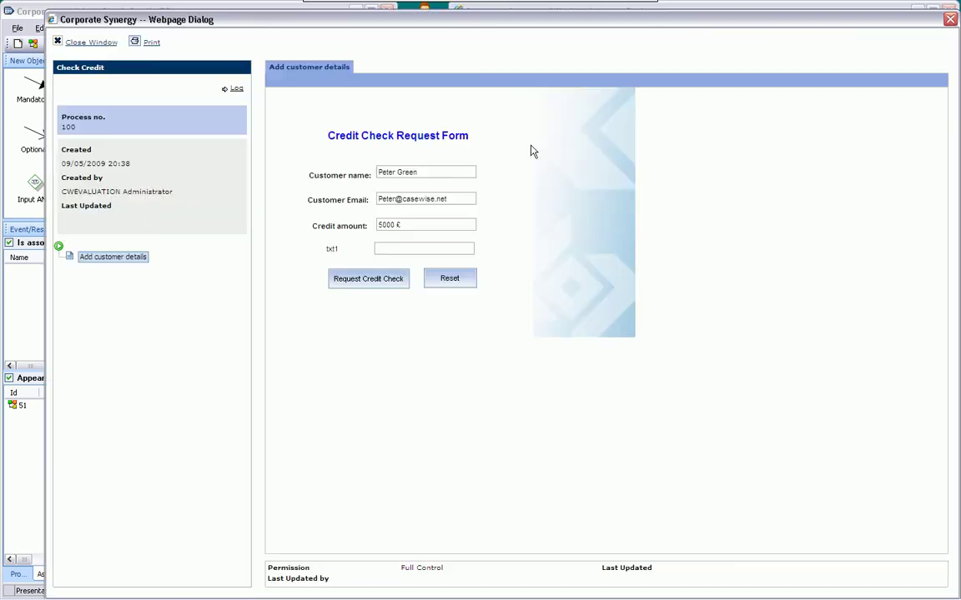
left_click_drag(121, 19, 527, 10)
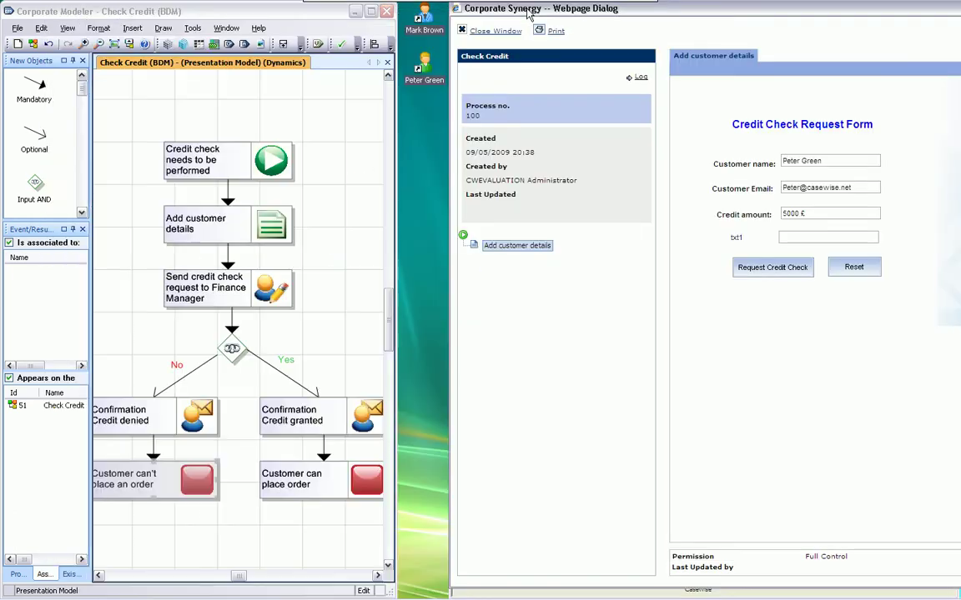
left_click(785, 216)
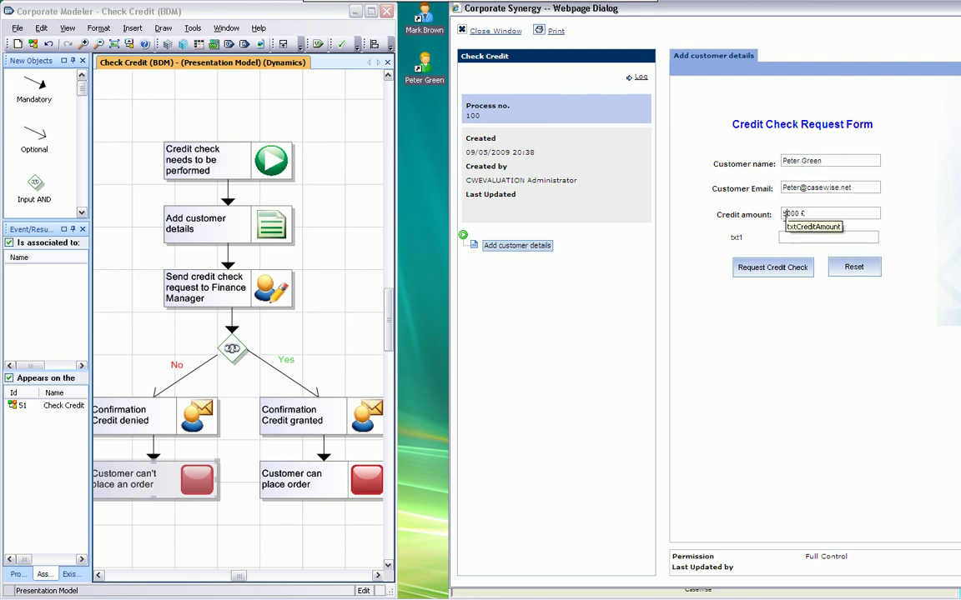
type("5")
left_click(771, 272)
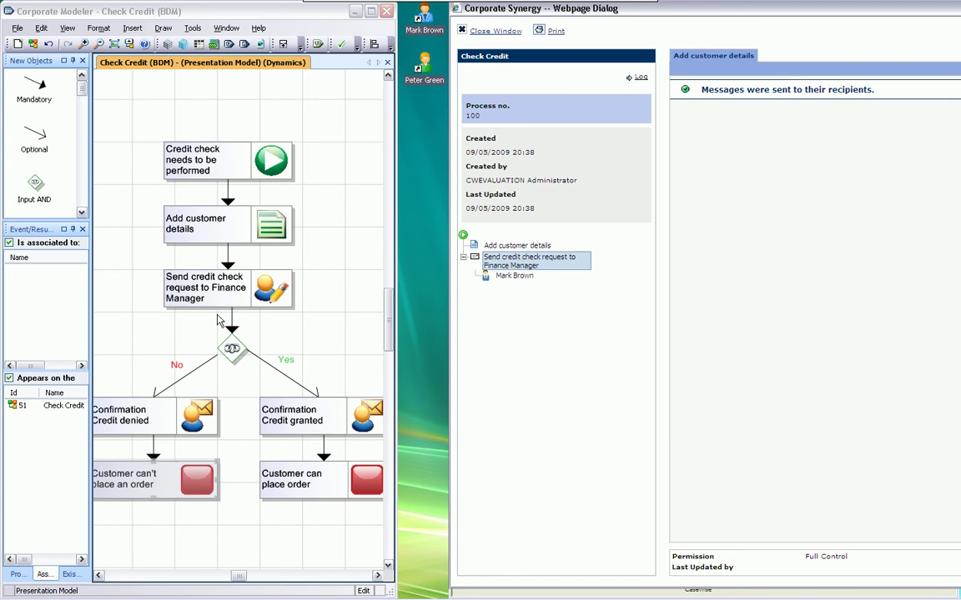
- Open the Finance Manager's credit check task and enter a multi-line comment beginning 'negative because of'
left_click(514, 276)
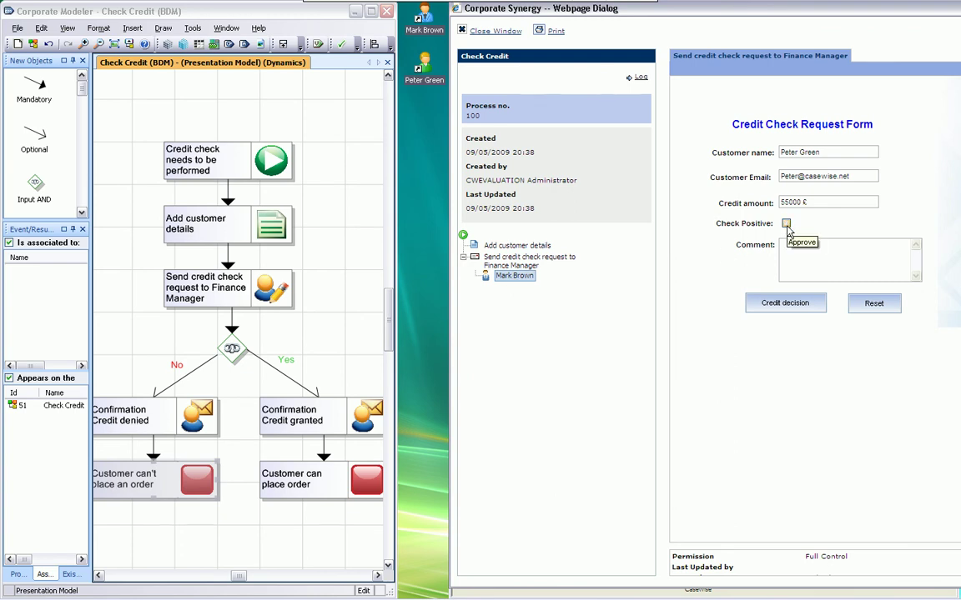
left_click(787, 253)
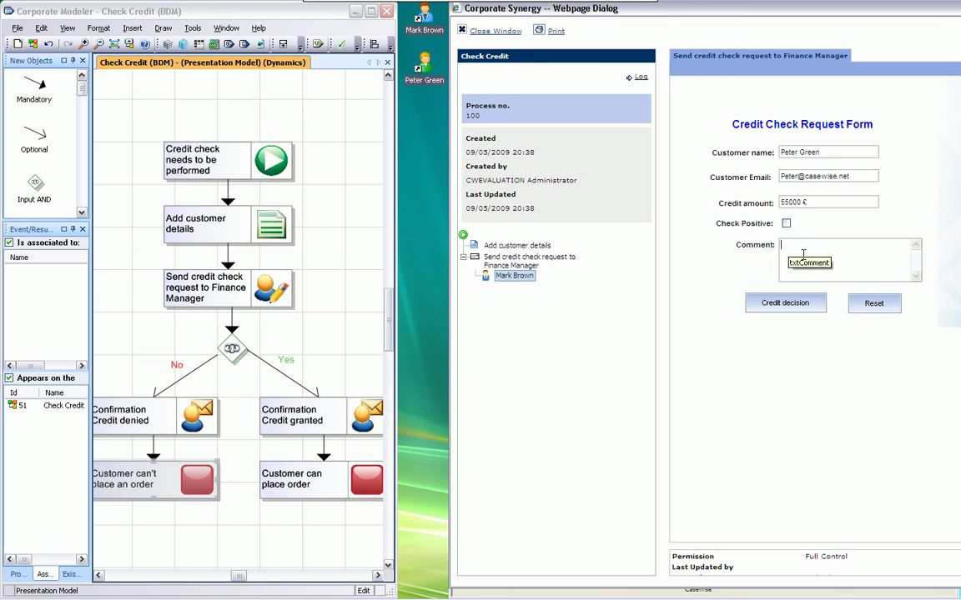
type("negative because of lasdjdfalfj")
key("Return")
type("sa;ldkcjads;fkj")
key("Return")
type("asdl;fdkjadl;fkj")
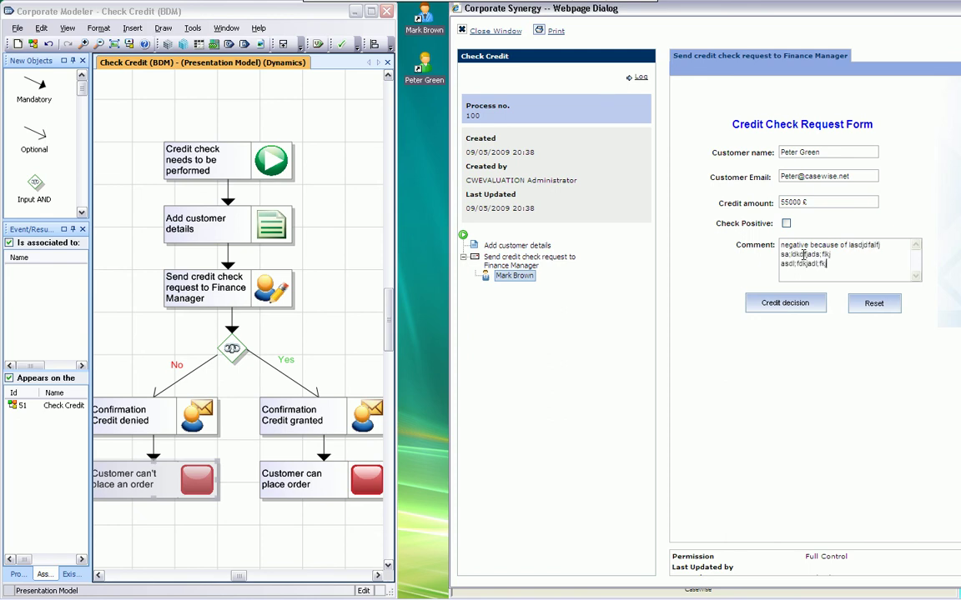
key("Return")
type("a;lskfjsdf;lkj")
- Submit the credit decision with Check Positive unchecked and inspect the Confirmation Credit denied step
left_click(796, 313)
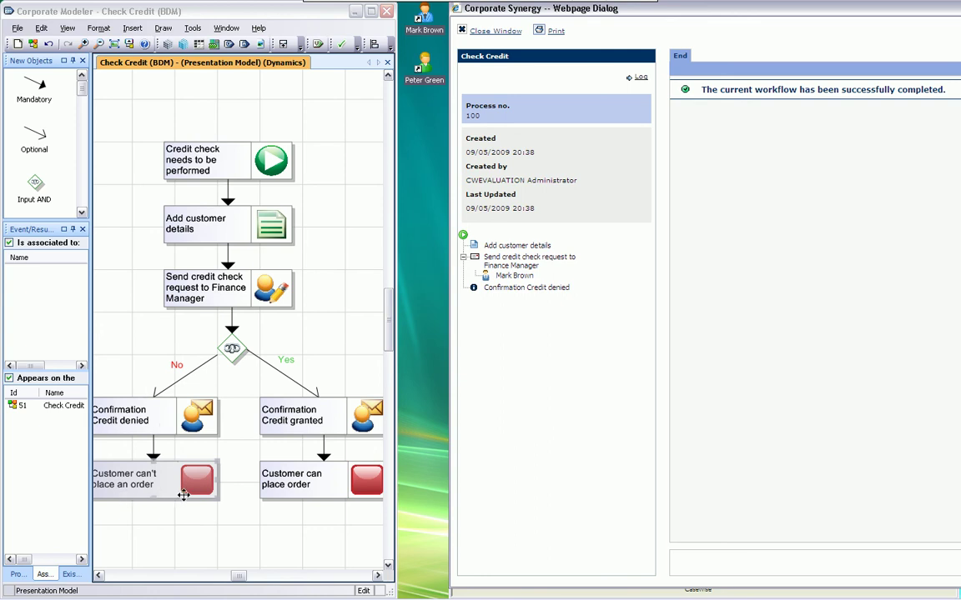
left_click(511, 288)
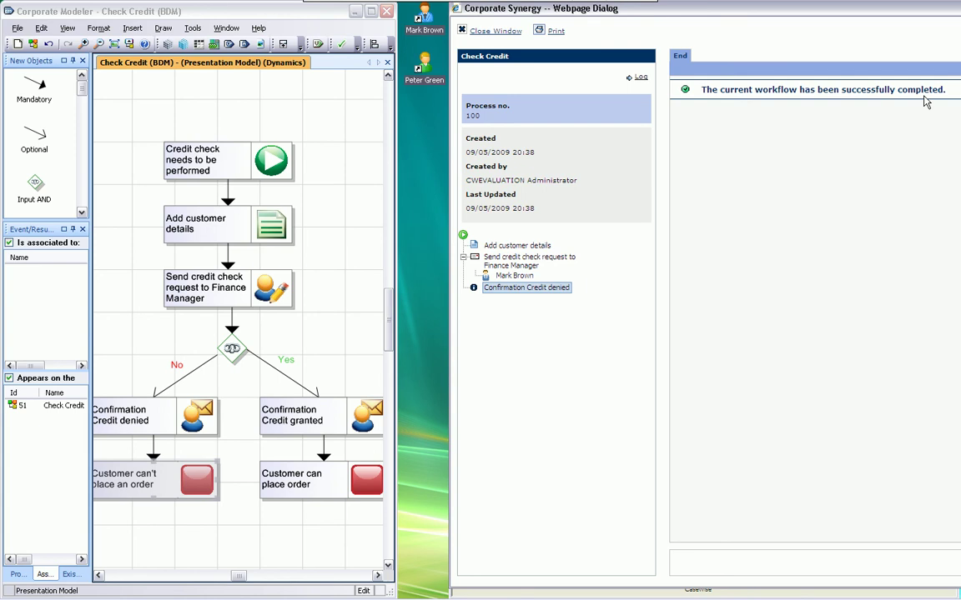
left_click(425, 77)
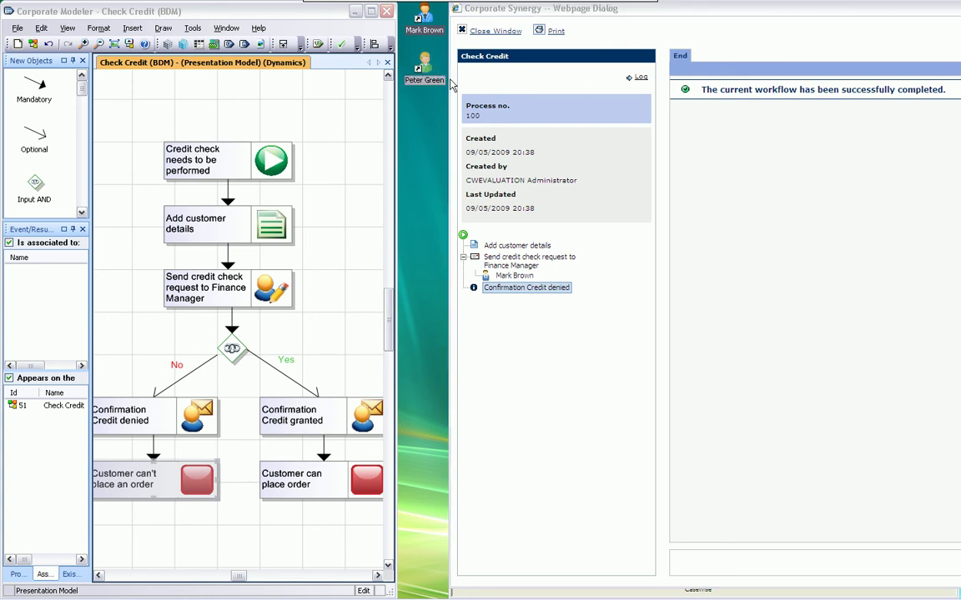
- Read the Negative Credit check information email in Outlook and highlight its greeting and rejection reasons
double_click(426, 77)
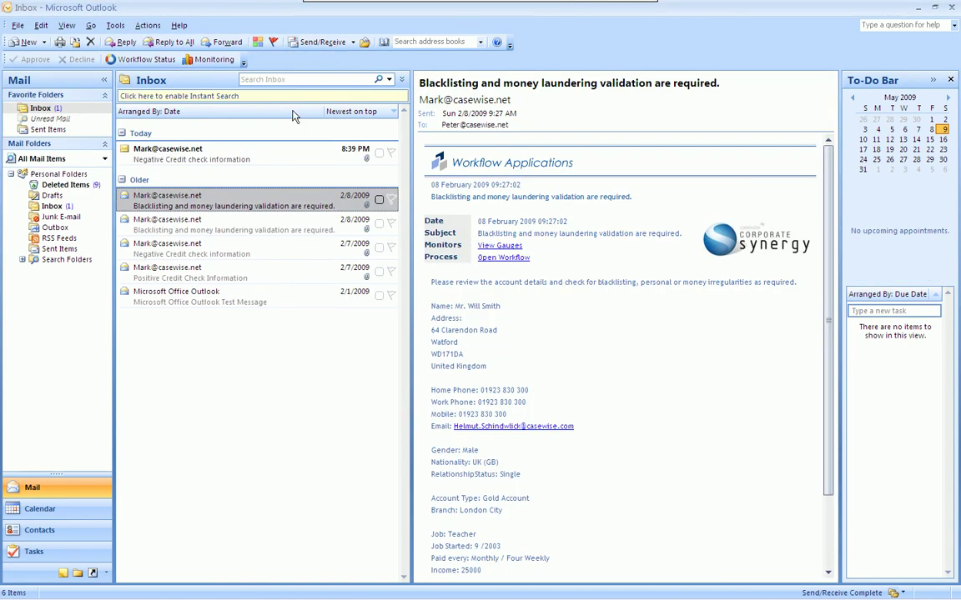
left_click(219, 164)
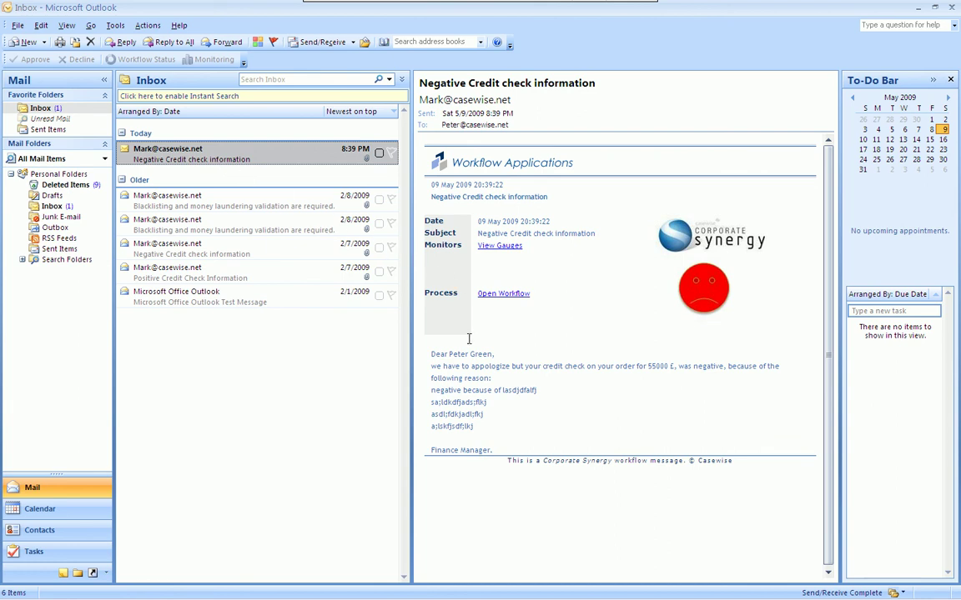
triple_click(439, 357)
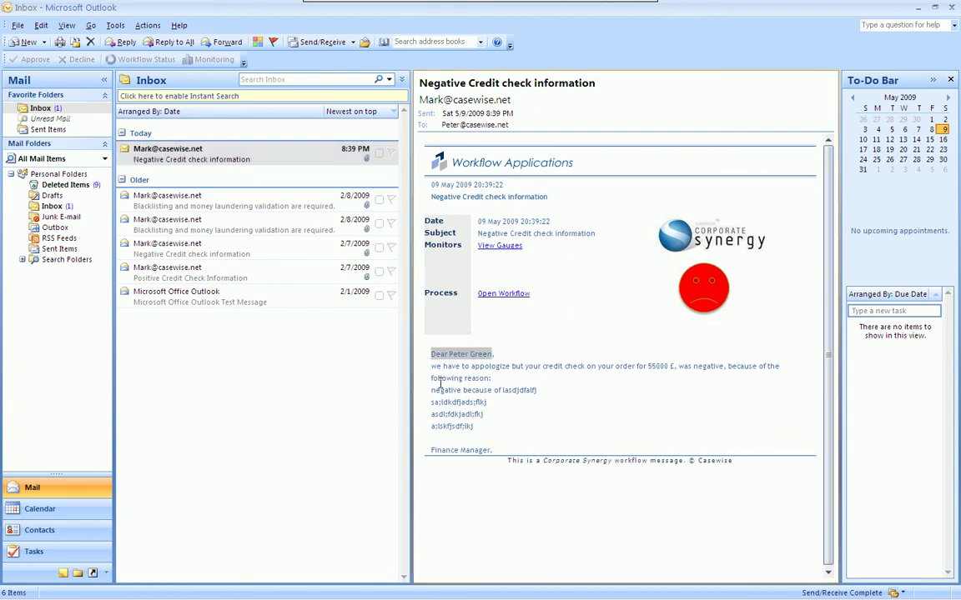
left_click_drag(433, 391, 489, 438)
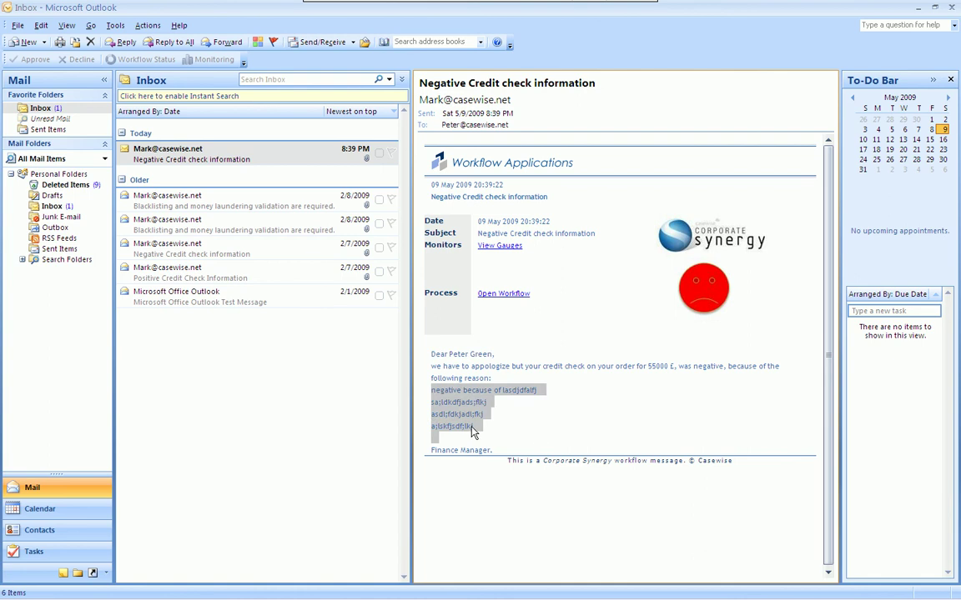